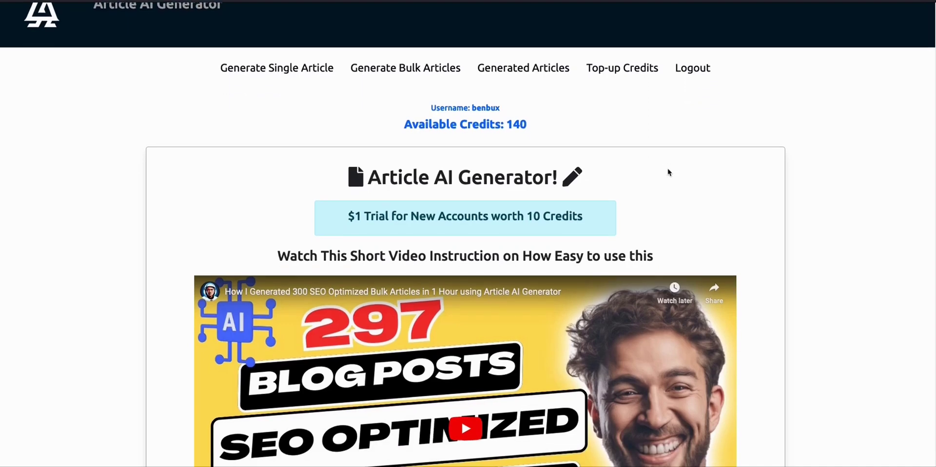
Open the Generate Bulk Articles form from the top navigation
{"action": "scroll", "coordinate": [679, 186], "scroll_direction": "up", "scroll_amount": 1}
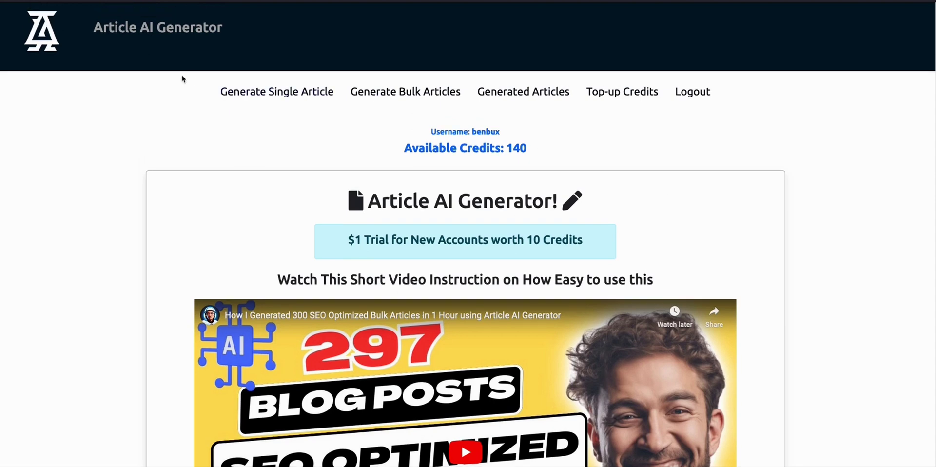
{"action": "left_click", "coordinate": [383, 102]}
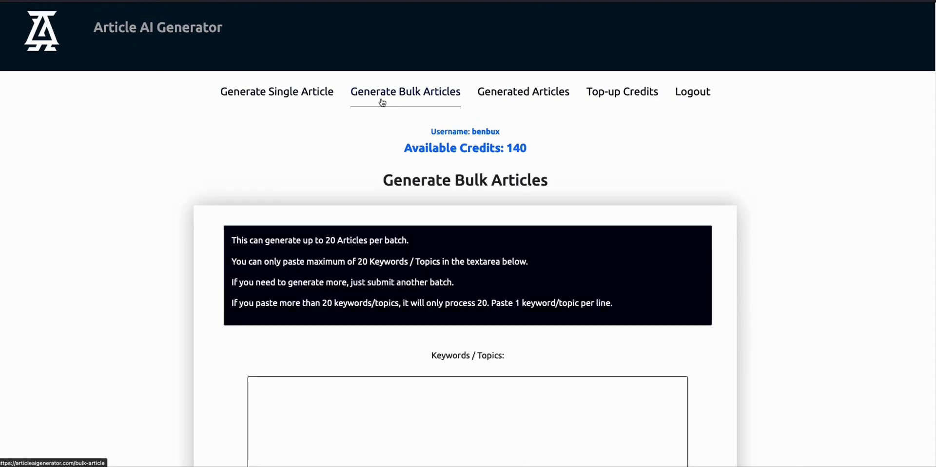
{"action": "scroll", "coordinate": [385, 109], "scroll_direction": "down", "scroll_amount": 1}
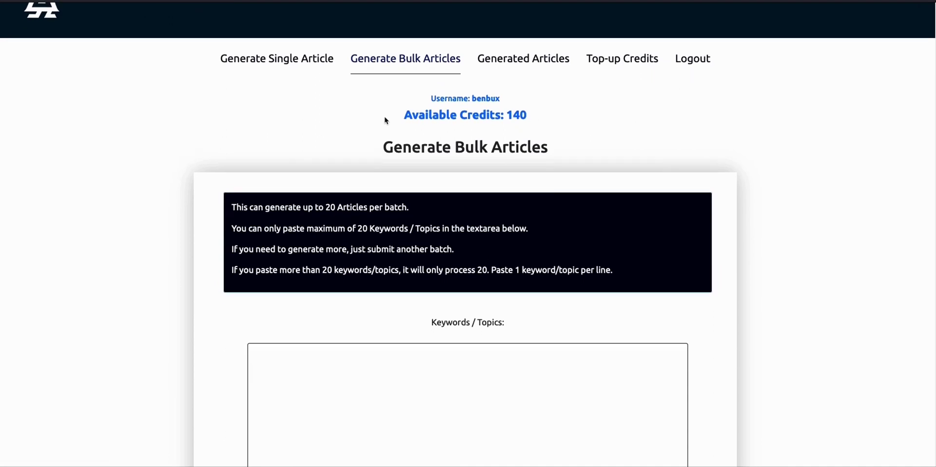
{"action": "scroll", "coordinate": [385, 112], "scroll_direction": "down", "scroll_amount": 2}
{"action": "left_click", "coordinate": [358, 304]}
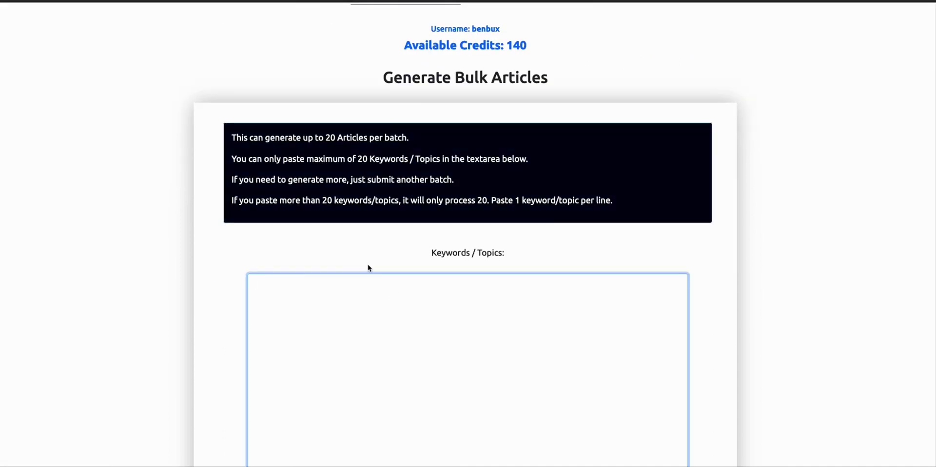
Set Post to Wordpress to YES, leaving article length at Medium
{"action": "scroll", "coordinate": [358, 306], "scroll_direction": "down", "scroll_amount": 4}
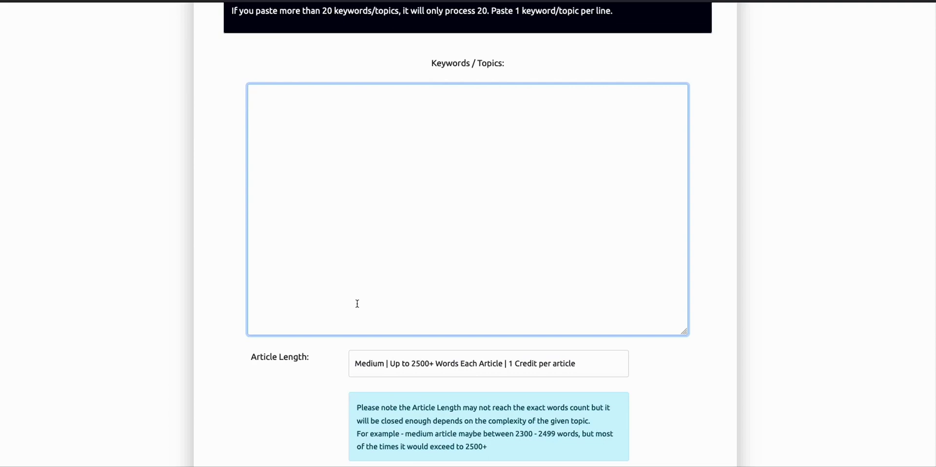
{"action": "scroll", "coordinate": [357, 304], "scroll_direction": "down", "scroll_amount": 3}
{"action": "left_click", "coordinate": [366, 363]}
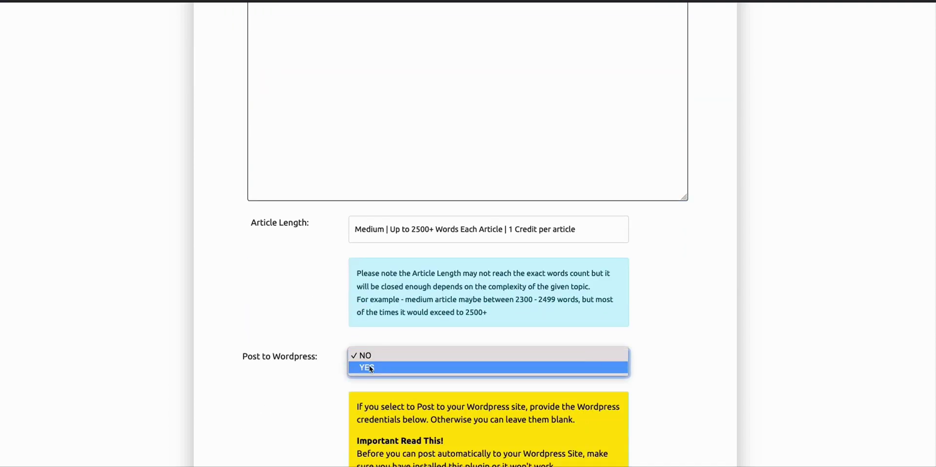
{"action": "left_click", "coordinate": [370, 368]}
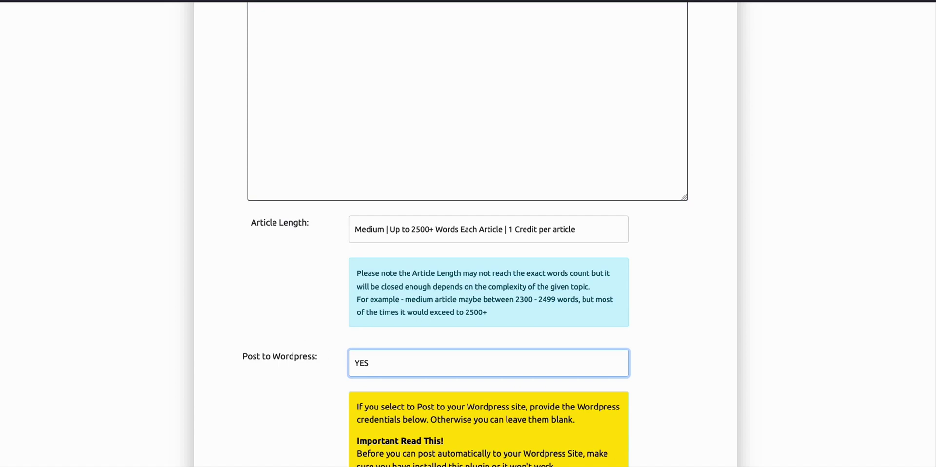
Copy the five keyword lines (157 characters) from the Sublime Text note, then return to the form
{"action": "key", "text": "super+Tab"}
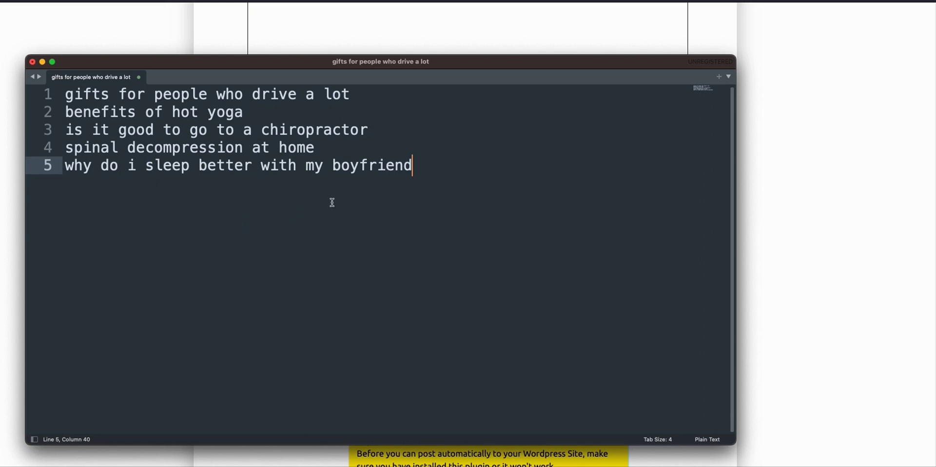
{"action": "left_click_drag", "start_coordinate": [418, 165], "coordinate": [64, 94]}
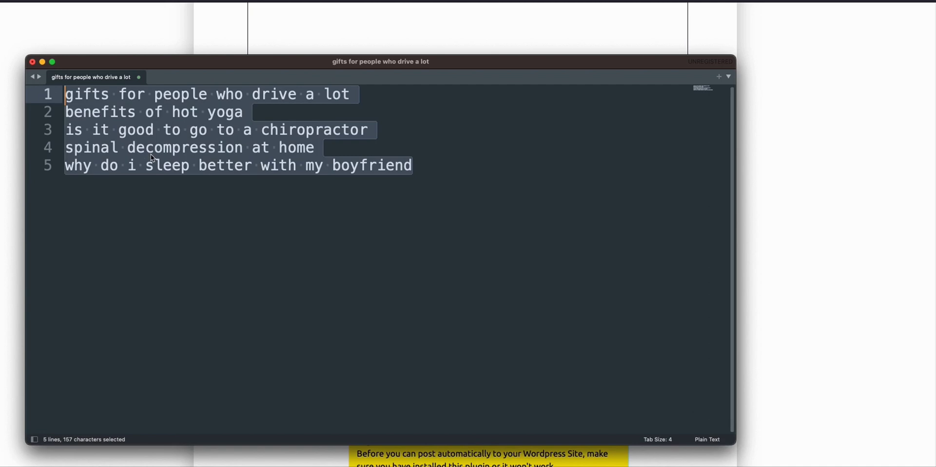
{"action": "key", "text": "super+c"}
{"action": "left_click", "coordinate": [819, 195]}
Paste the five topics into Keywords/Topics and keep Article Length at Medium
{"action": "scroll", "coordinate": [756, 192], "scroll_direction": "up", "scroll_amount": 5}
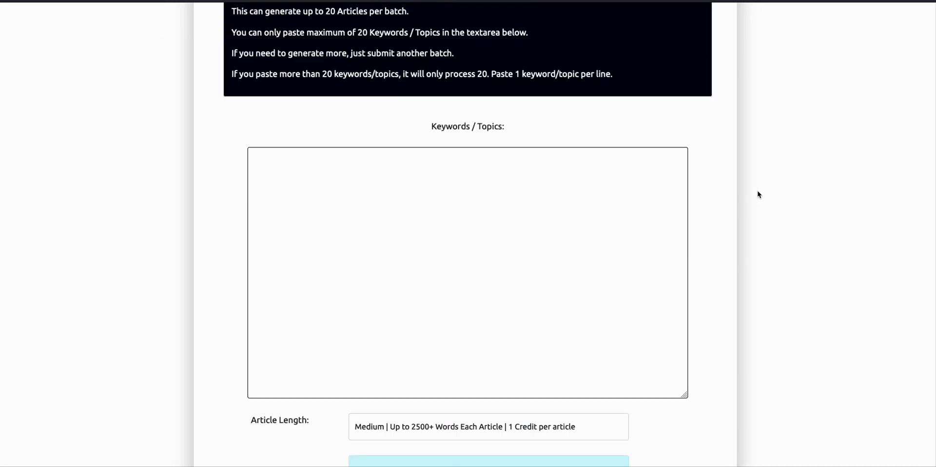
{"action": "left_click", "coordinate": [462, 239]}
{"action": "key", "text": "super+v"}
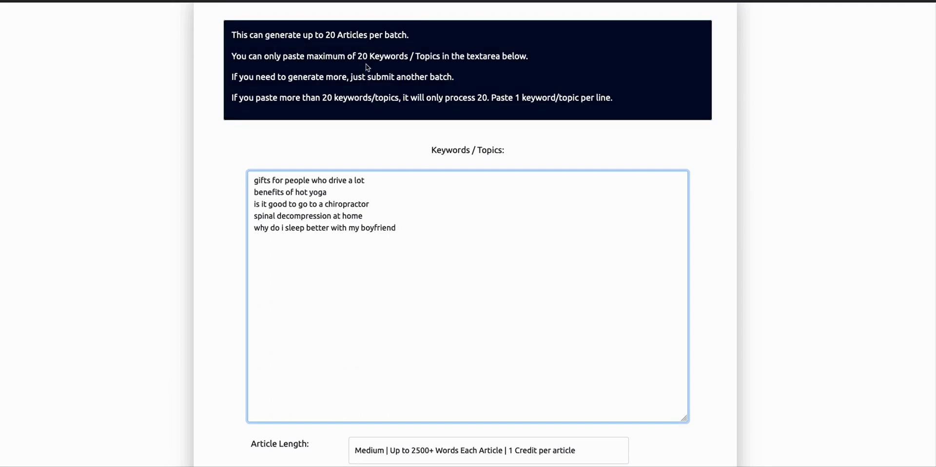
{"action": "scroll", "coordinate": [434, 220], "scroll_direction": "down", "scroll_amount": 5}
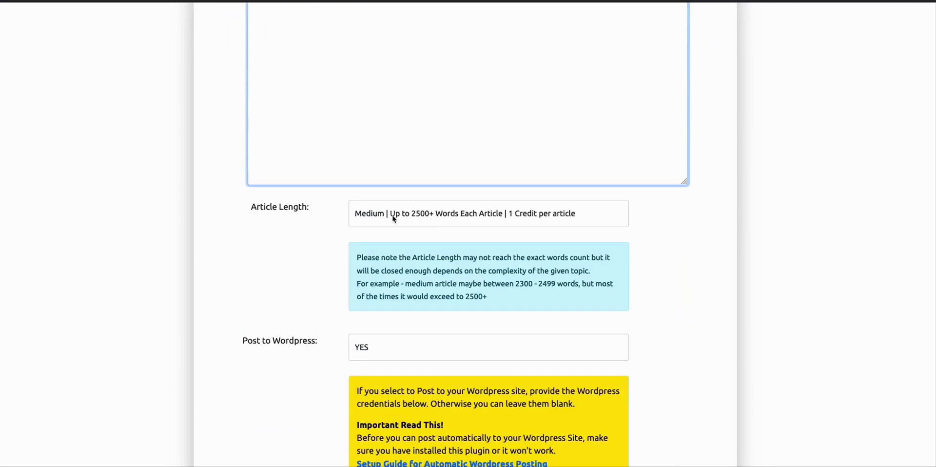
{"action": "left_click", "coordinate": [389, 215]}
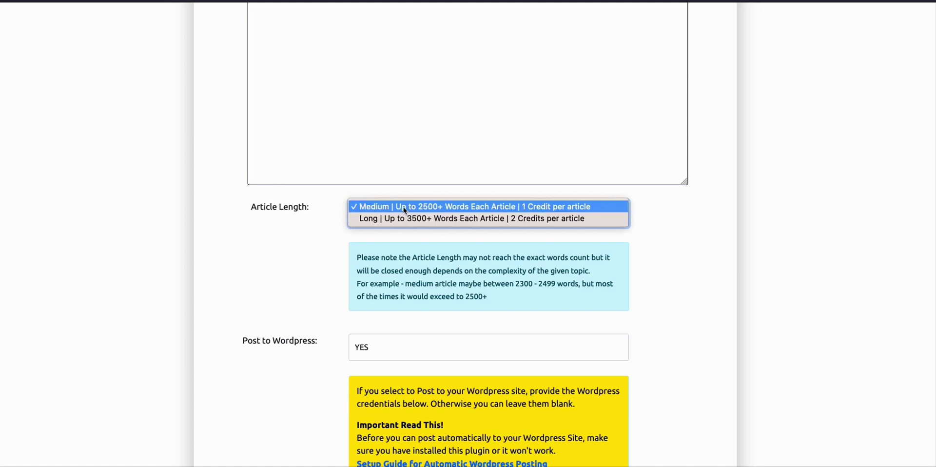
{"action": "left_click", "coordinate": [402, 207]}
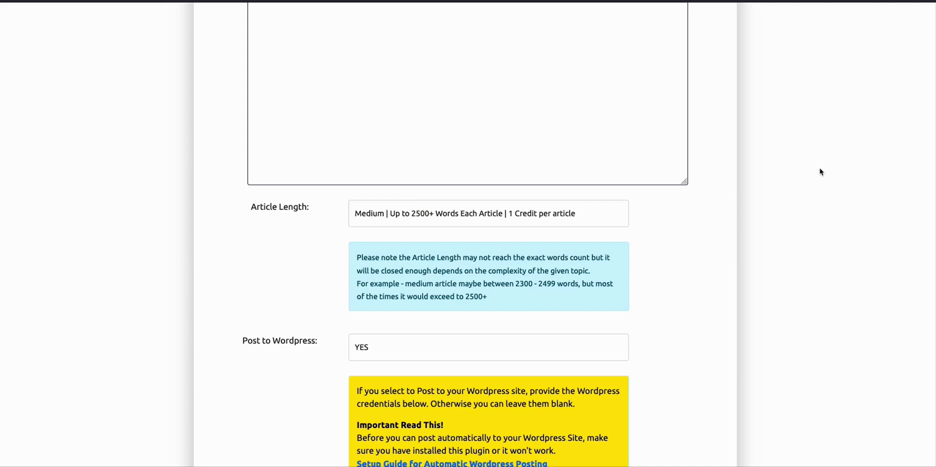
Confirm Post to Wordpress stays YES with Post Status in Wordpress at DRAFT
{"action": "scroll", "coordinate": [824, 173], "scroll_direction": "up", "scroll_amount": 1}
{"action": "scroll", "coordinate": [831, 179], "scroll_direction": "up", "scroll_amount": 3}
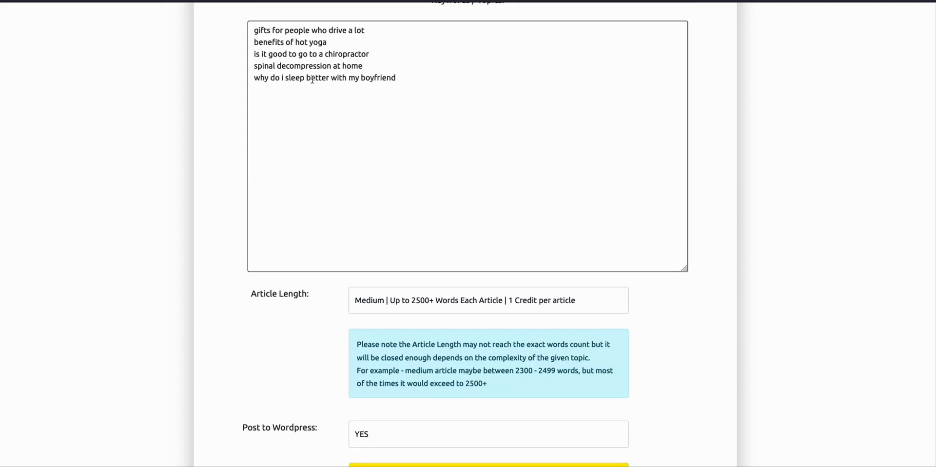
{"action": "left_click", "coordinate": [281, 76]}
{"action": "scroll", "coordinate": [577, 123], "scroll_direction": "up", "scroll_amount": 5}
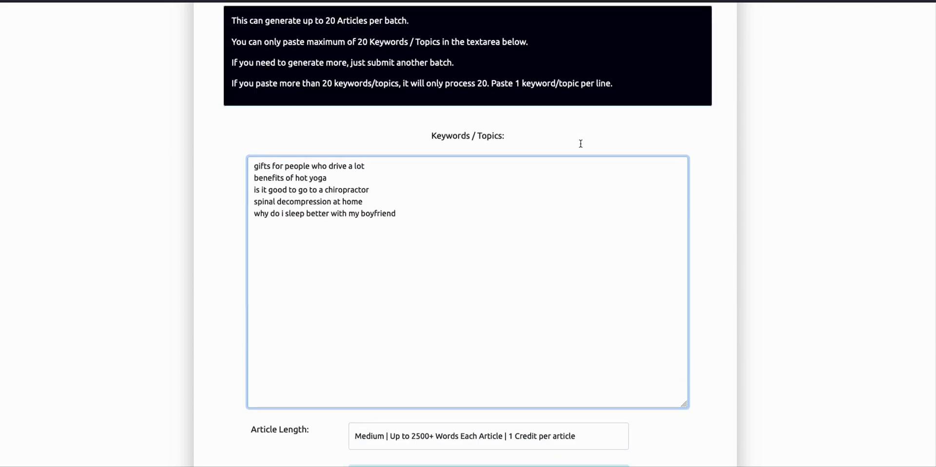
{"action": "scroll", "coordinate": [580, 149], "scroll_direction": "down", "scroll_amount": 10}
{"action": "scroll", "coordinate": [277, 265], "scroll_direction": "down", "scroll_amount": 2}
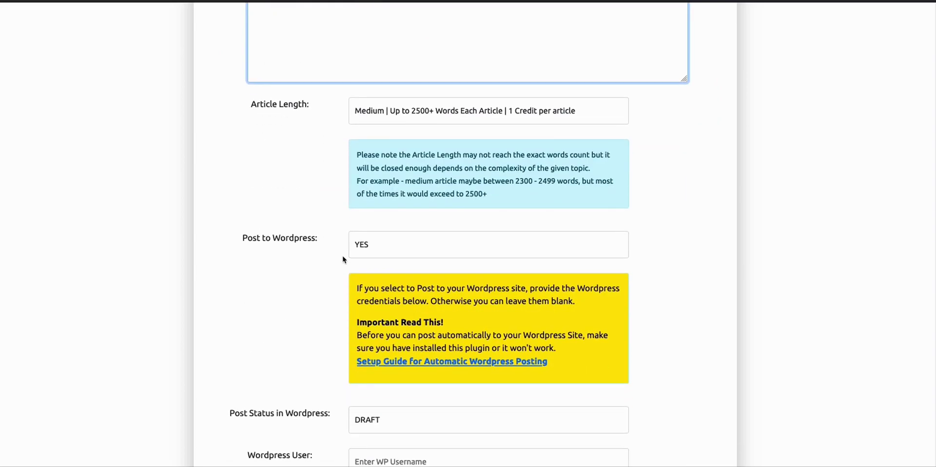
{"action": "left_click", "coordinate": [371, 244]}
{"action": "left_click", "coordinate": [370, 238]}
{"action": "scroll", "coordinate": [270, 256], "scroll_direction": "down", "scroll_amount": 5}
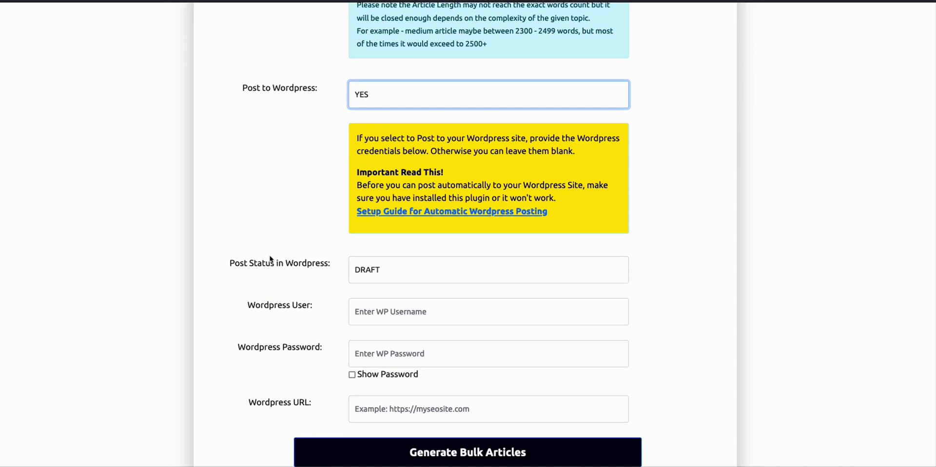
{"action": "scroll", "coordinate": [270, 258], "scroll_direction": "down", "scroll_amount": 1}
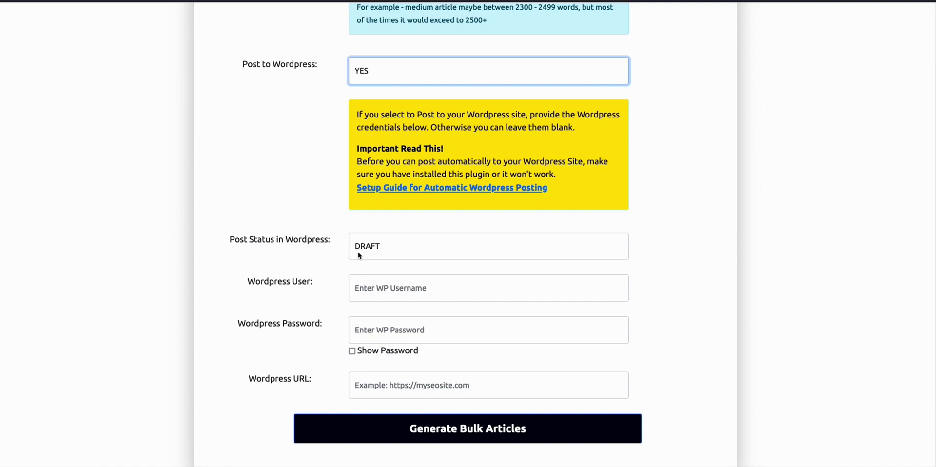
{"action": "scroll", "coordinate": [339, 283], "scroll_direction": "down", "scroll_amount": 1}
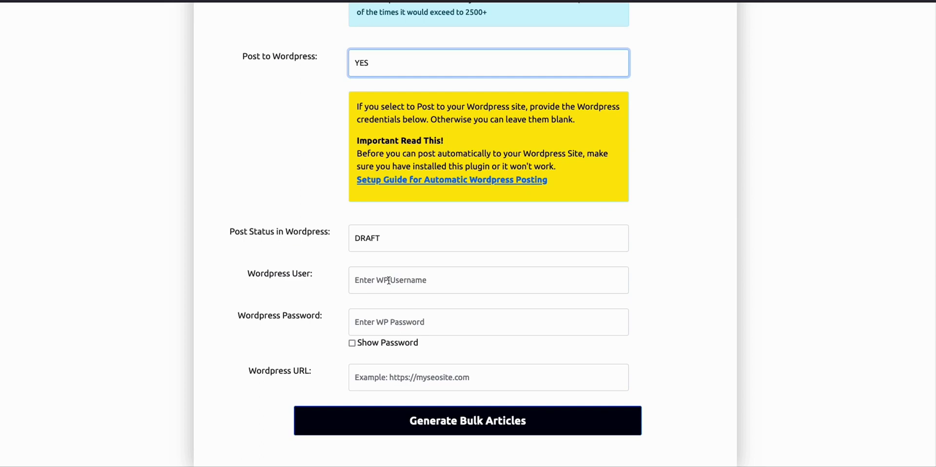
{"action": "scroll", "coordinate": [388, 280], "scroll_direction": "up", "scroll_amount": 10}
{"action": "scroll", "coordinate": [373, 166], "scroll_direction": "down", "scroll_amount": 4}
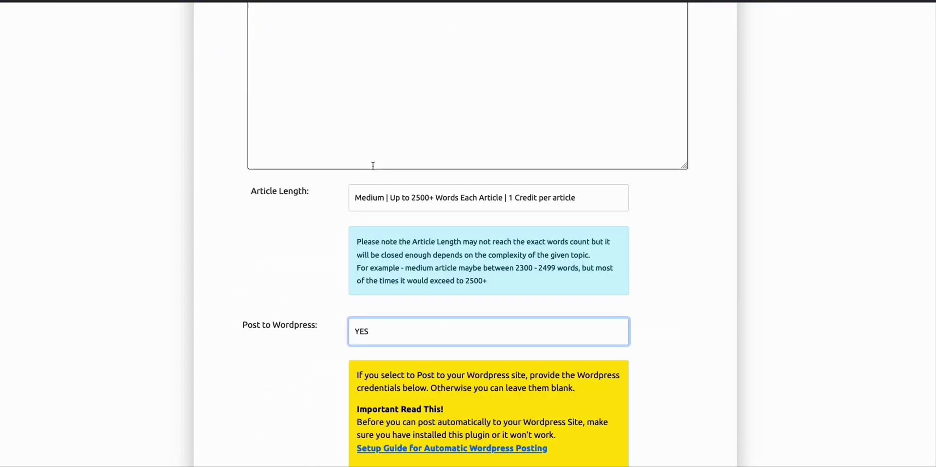
{"action": "scroll", "coordinate": [373, 166], "scroll_direction": "down", "scroll_amount": 4}
{"action": "key", "text": "Tab"}
{"action": "key", "text": "Tab"}
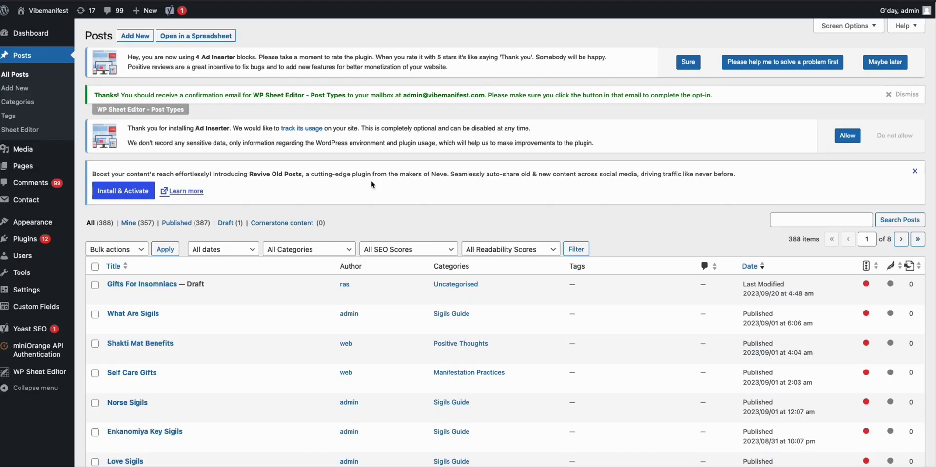
Check the WordPress Posts list and the Users menu for the username, then return to the form
{"action": "mouse_move", "coordinate": [19, 263]}
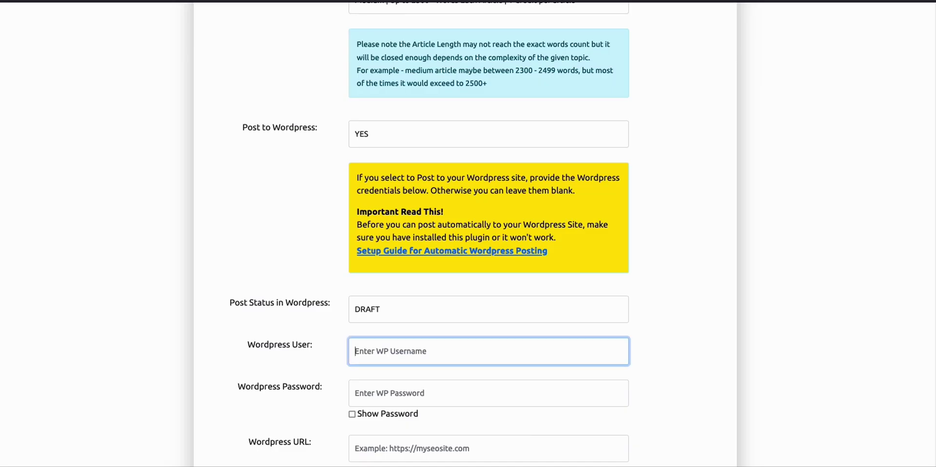
{"action": "scroll", "coordinate": [291, 148], "scroll_direction": "up", "scroll_amount": 8}
{"action": "scroll", "coordinate": [292, 149], "scroll_direction": "down", "scroll_amount": 9}
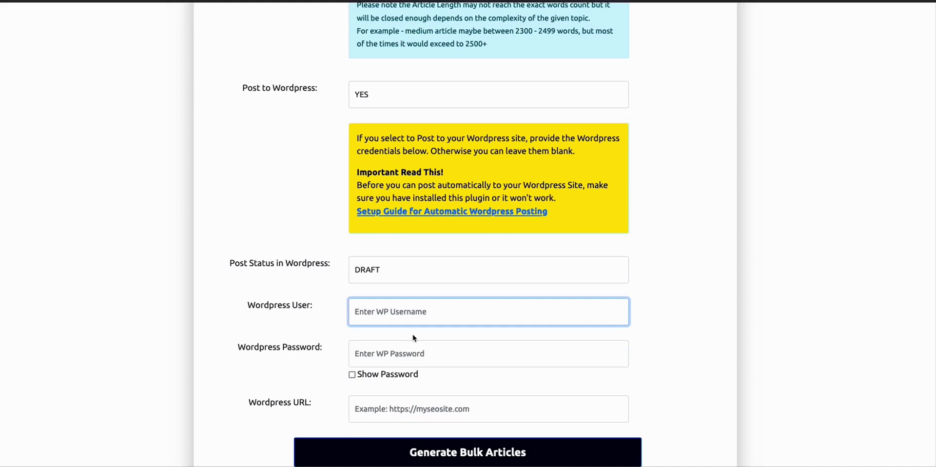
Fill in the WordPress username and the saved WordPress password
{"action": "type", "text": "ras"}
{"action": "left_click", "coordinate": [405, 358]}
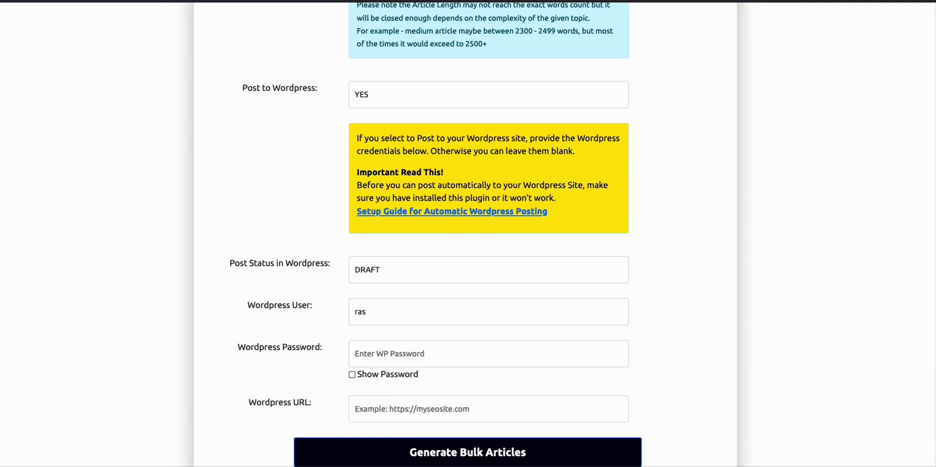
{"action": "left_click", "coordinate": [437, 351]}
{"action": "key", "text": "ctrl+v"}
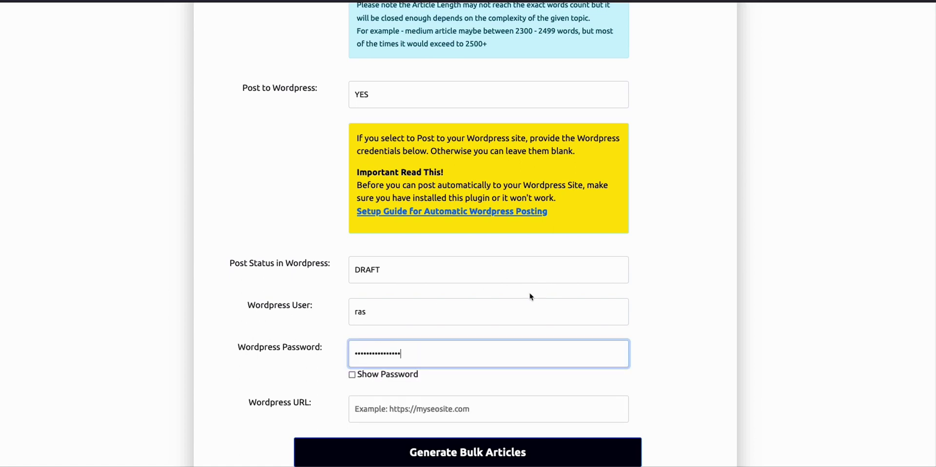
{"action": "scroll", "coordinate": [471, 348], "scroll_direction": "down", "scroll_amount": 1}
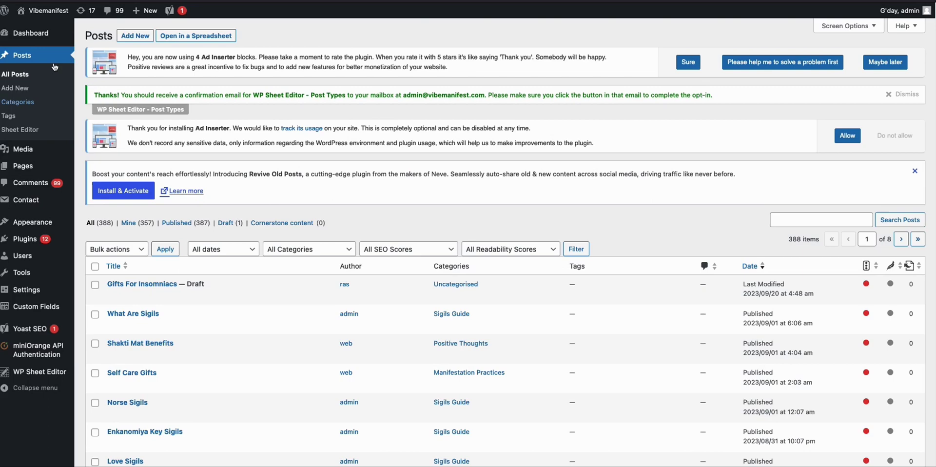
Copy the site's link from the WordPress admin bar for the Wordpress URL field
{"action": "right_click", "coordinate": [54, 11]}
{"action": "left_click", "coordinate": [72, 89]}
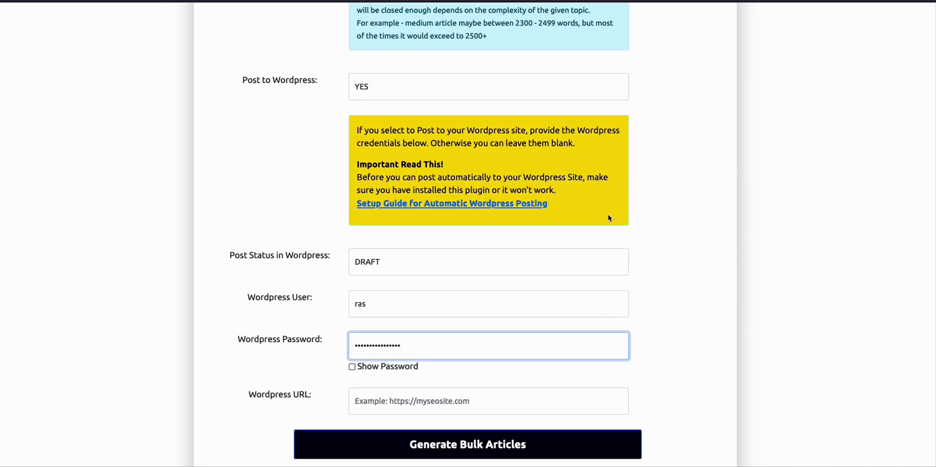
{"action": "left_click", "coordinate": [393, 402]}
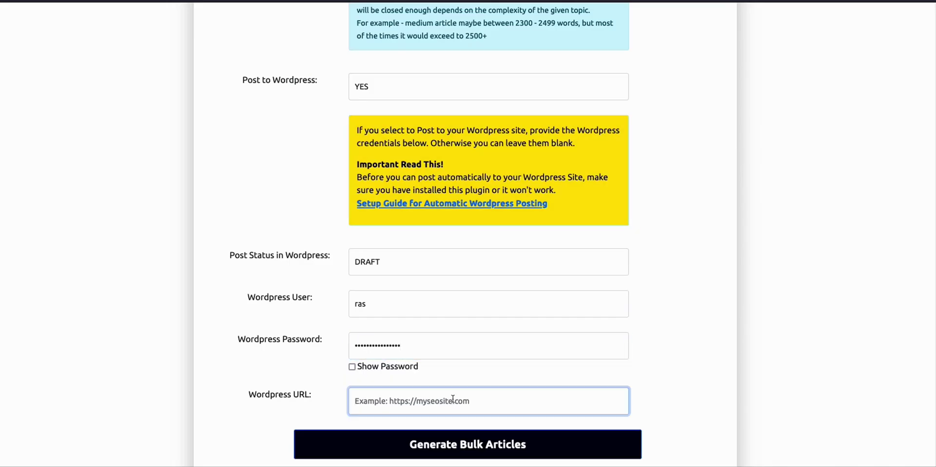
{"action": "key", "text": "ctrl+v"}
{"action": "left_click", "coordinate": [696, 352]}
{"action": "scroll", "coordinate": [697, 351], "scroll_direction": "up", "scroll_amount": 10}
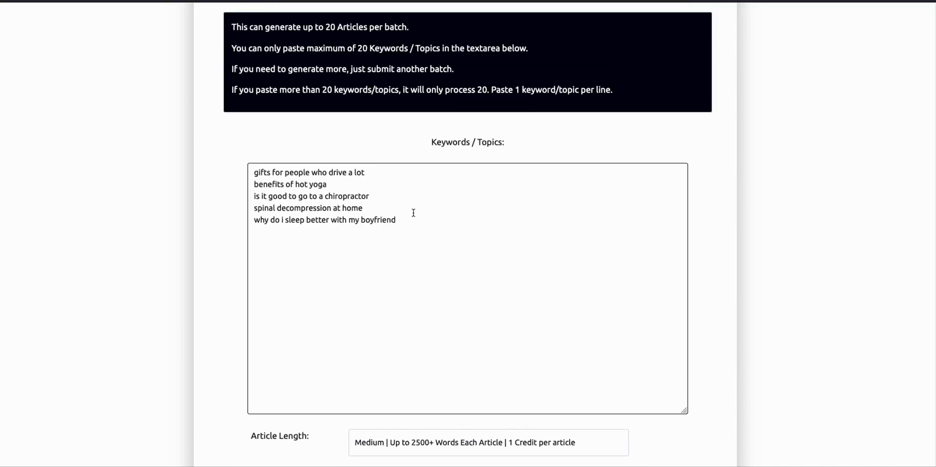
{"action": "scroll", "coordinate": [414, 213], "scroll_direction": "down", "scroll_amount": 11}
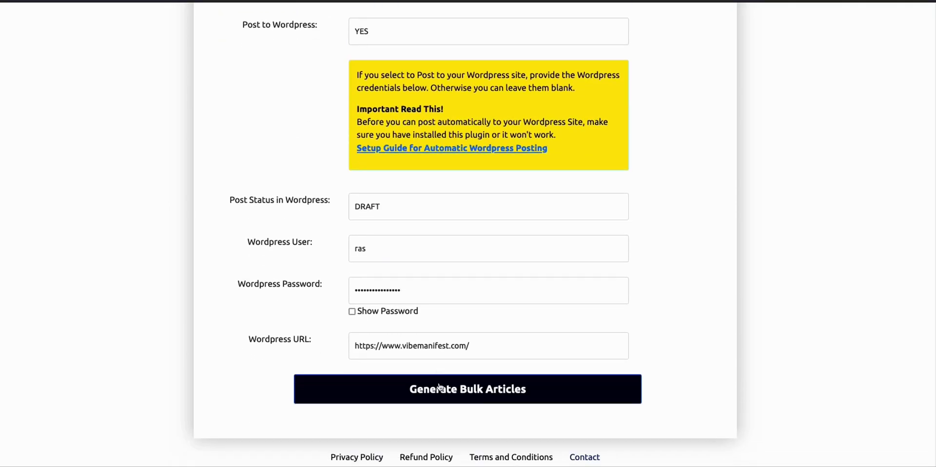
{"action": "left_click", "coordinate": [440, 388]}
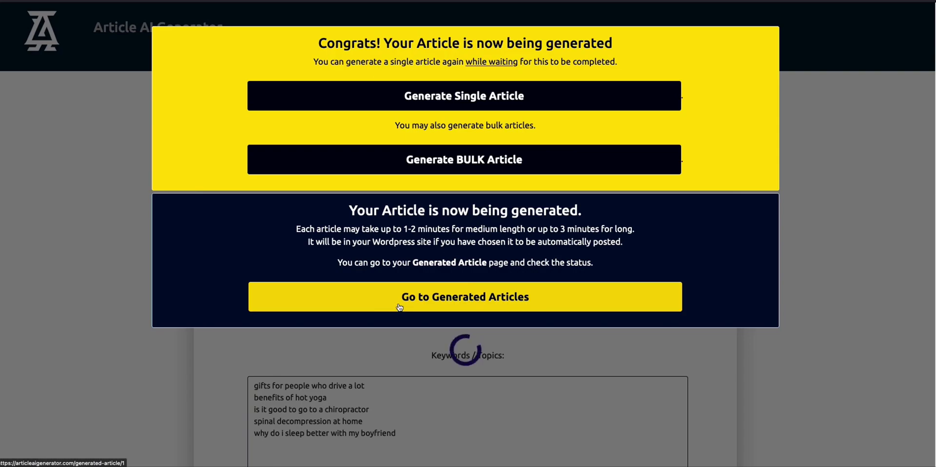
Open the Generated Articles list and review the five new rows still generating
{"action": "left_click", "coordinate": [449, 303]}
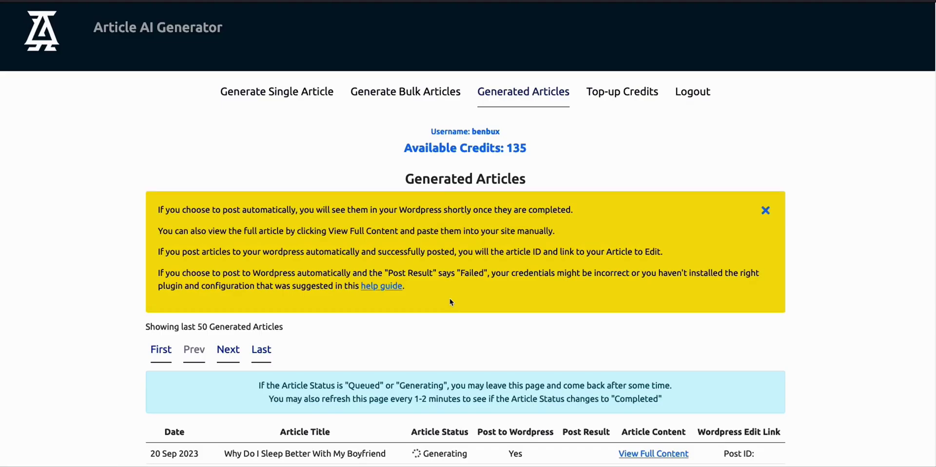
{"action": "scroll", "coordinate": [460, 253], "scroll_direction": "down", "scroll_amount": 3}
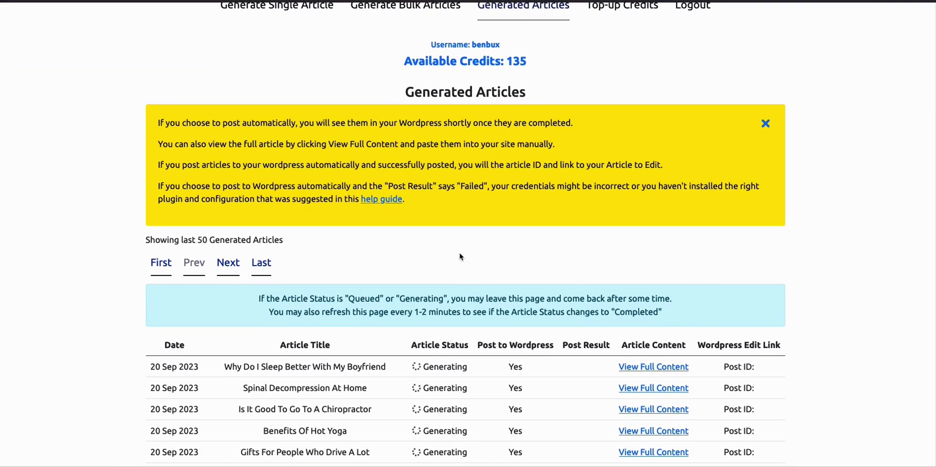
{"action": "scroll", "coordinate": [460, 255], "scroll_direction": "down", "scroll_amount": 1}
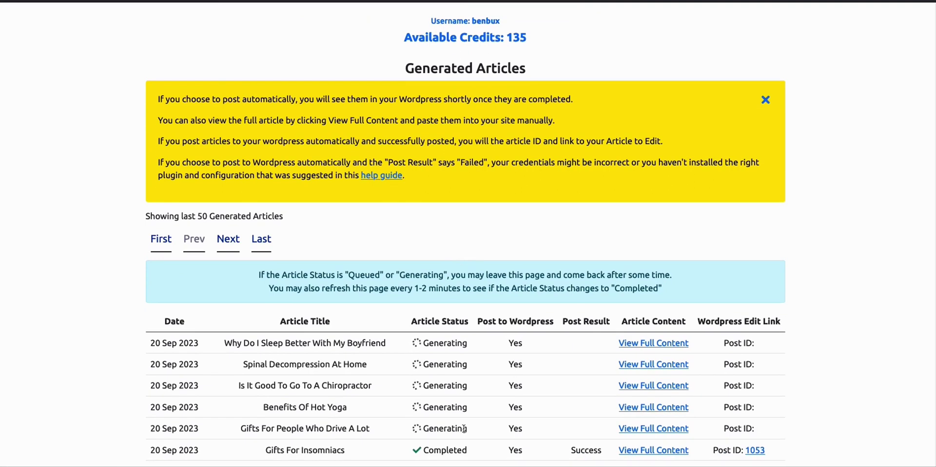
{"action": "left_click_drag", "start_coordinate": [464, 429], "coordinate": [154, 352]}
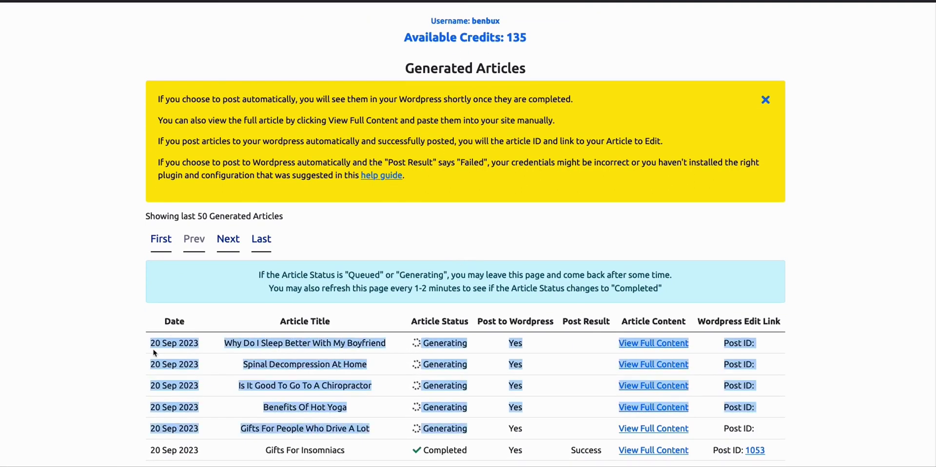
{"action": "left_click", "coordinate": [215, 358]}
{"action": "left_click_drag", "start_coordinate": [381, 343], "coordinate": [393, 350]}
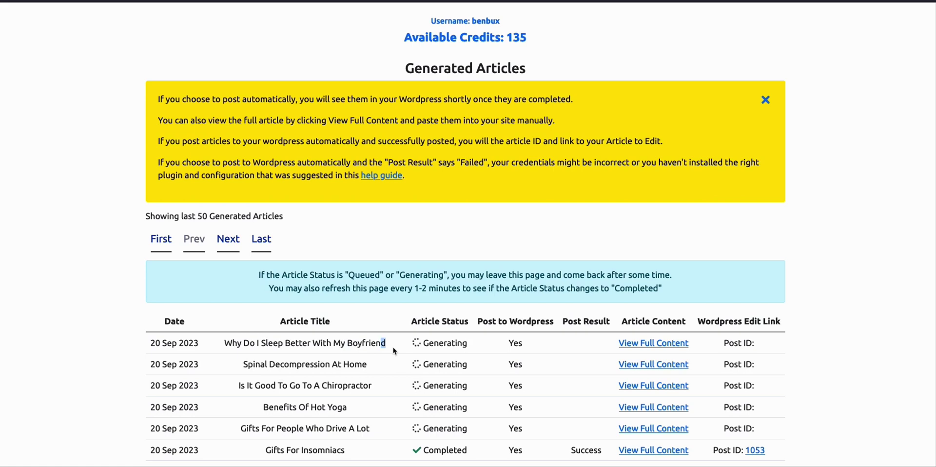
{"action": "left_click", "coordinate": [510, 135]}
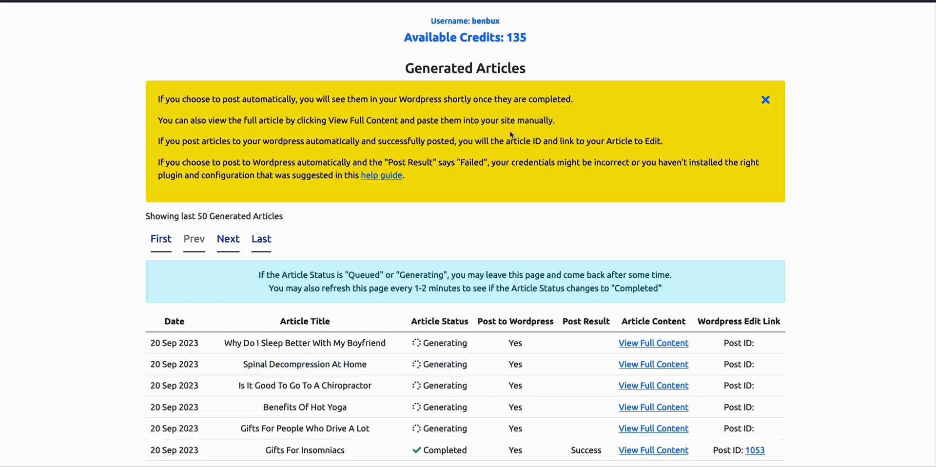
Dismiss the yellow posting notice and reload until all five articles read Completed
{"action": "left_click", "coordinate": [765, 99]}
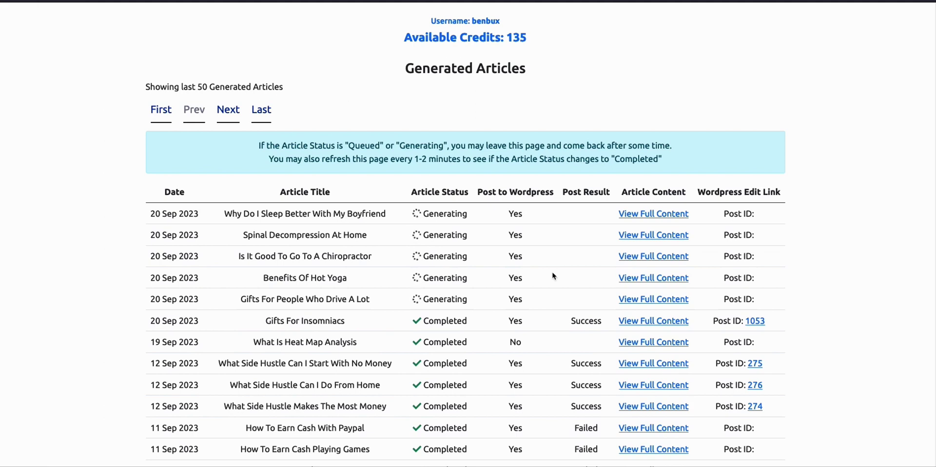
{"action": "double_click", "coordinate": [452, 302]}
{"action": "scroll", "coordinate": [475, 295], "scroll_direction": "up", "scroll_amount": 1}
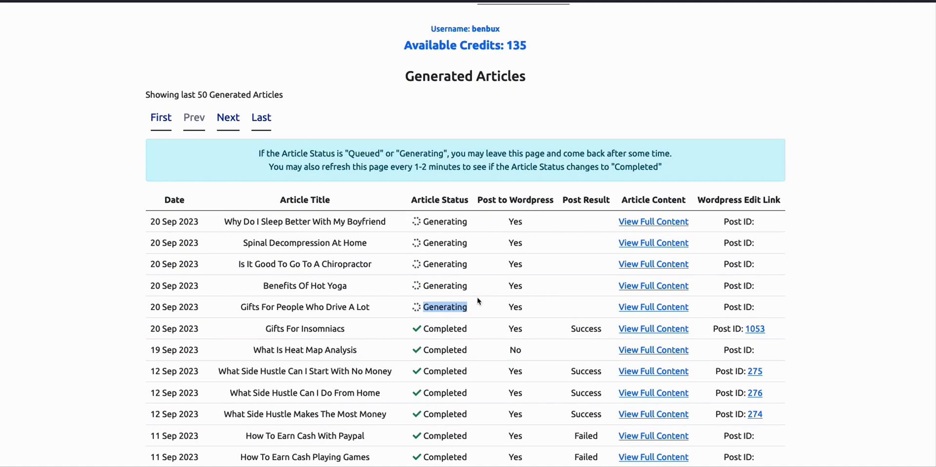
{"action": "key", "text": "F5"}
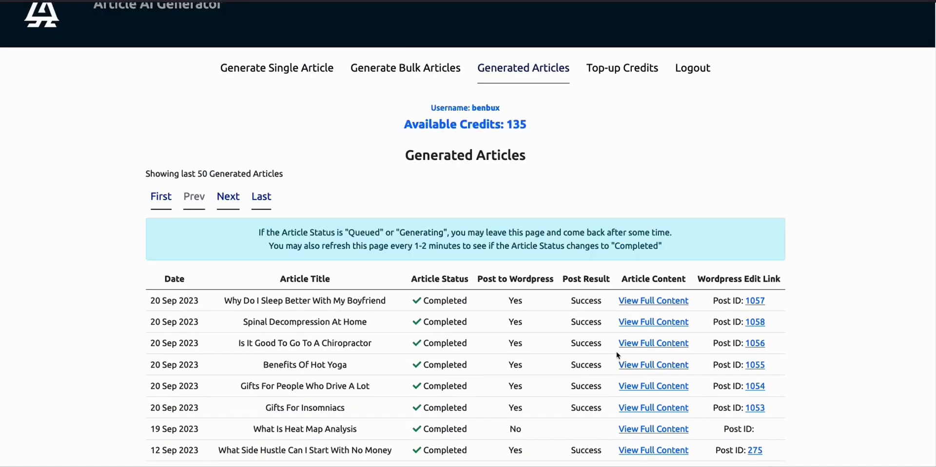
Review the completed rows and open Post ID 1058, 'Spinal Decompression At Home', in the WordPress editor
{"action": "scroll", "coordinate": [866, 223], "scroll_direction": "down", "scroll_amount": 1}
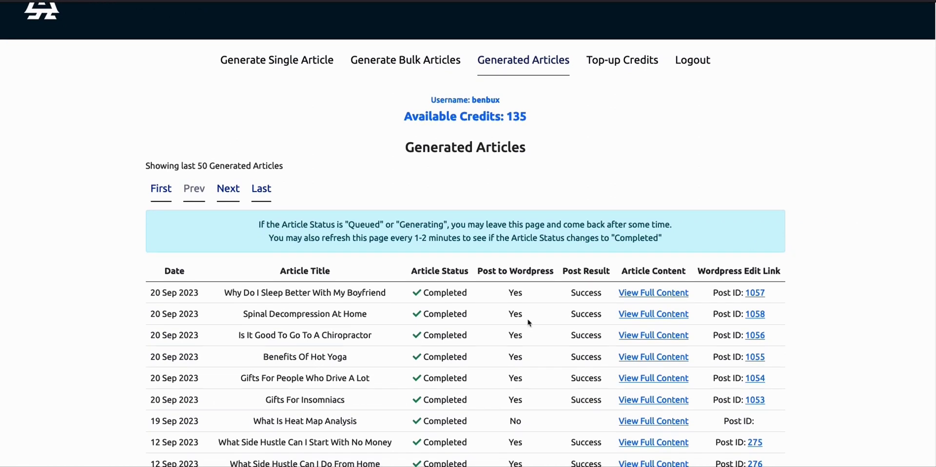
{"action": "left_click_drag", "start_coordinate": [225, 293], "coordinate": [395, 357]}
{"action": "left_click", "coordinate": [396, 357]}
{"action": "left_click_drag", "start_coordinate": [713, 293], "coordinate": [731, 293]}
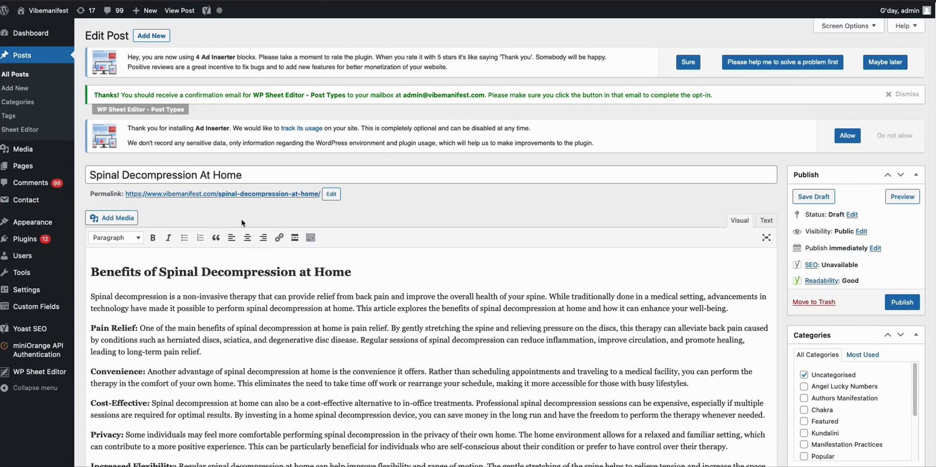
{"action": "scroll", "coordinate": [546, 223], "scroll_direction": "down", "scroll_amount": 1}
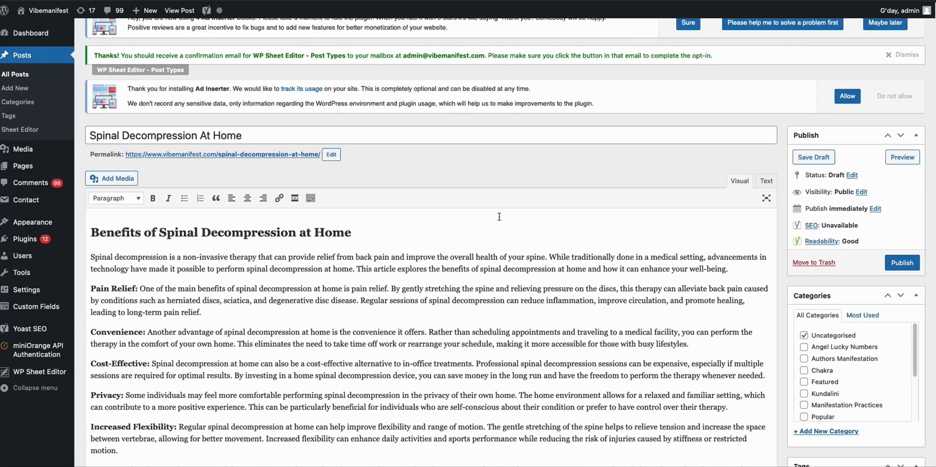
{"action": "scroll", "coordinate": [499, 216], "scroll_direction": "down", "scroll_amount": 2}
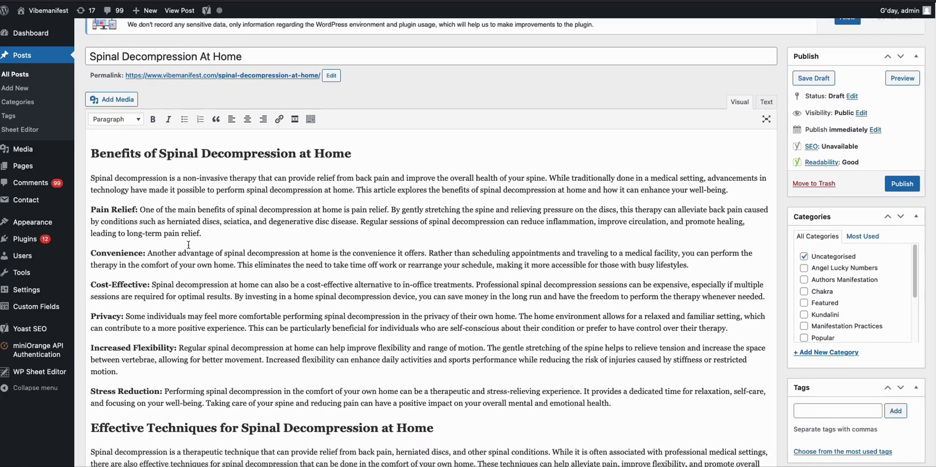
{"action": "scroll", "coordinate": [548, 266], "scroll_direction": "down", "scroll_amount": 5}
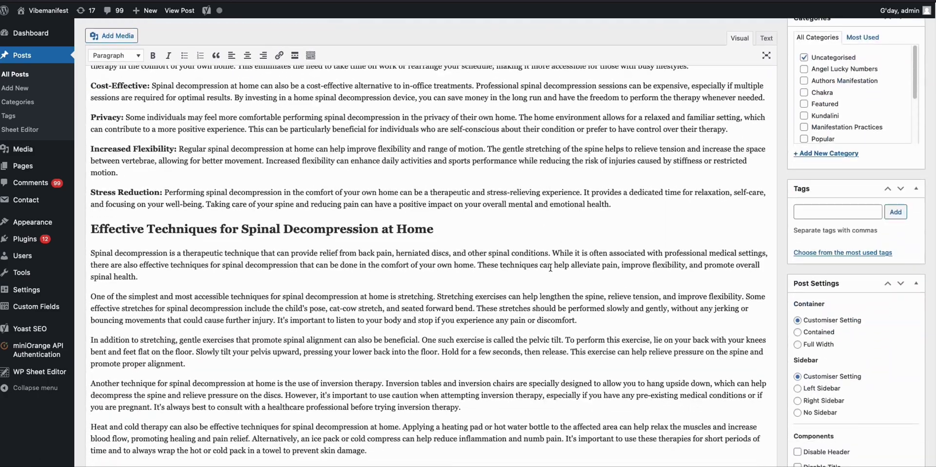
{"action": "scroll", "coordinate": [550, 268], "scroll_direction": "down", "scroll_amount": 15}
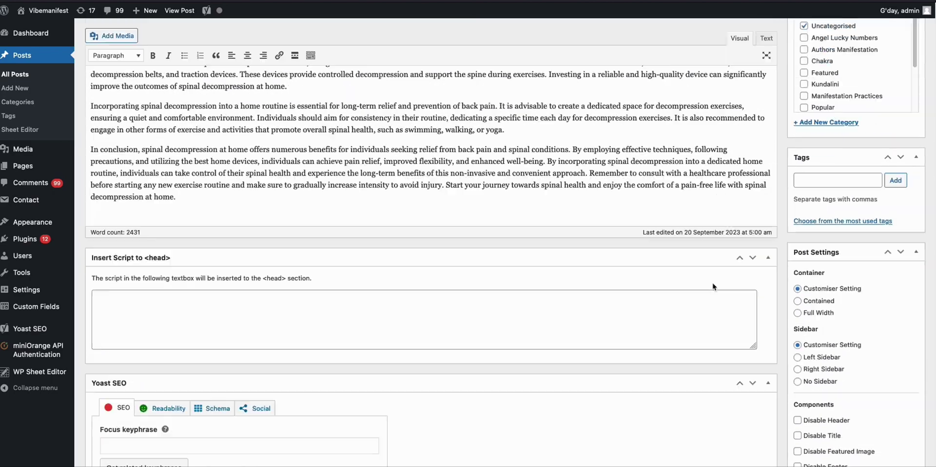
{"action": "scroll", "coordinate": [106, 255], "scroll_direction": "up", "scroll_amount": 1}
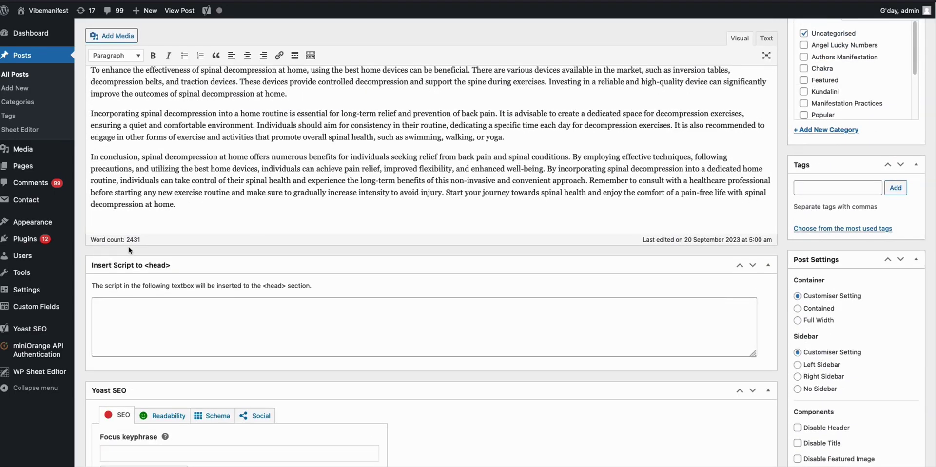
{"action": "scroll", "coordinate": [250, 249], "scroll_direction": "up", "scroll_amount": 5}
{"action": "scroll", "coordinate": [272, 255], "scroll_direction": "up", "scroll_amount": 7}
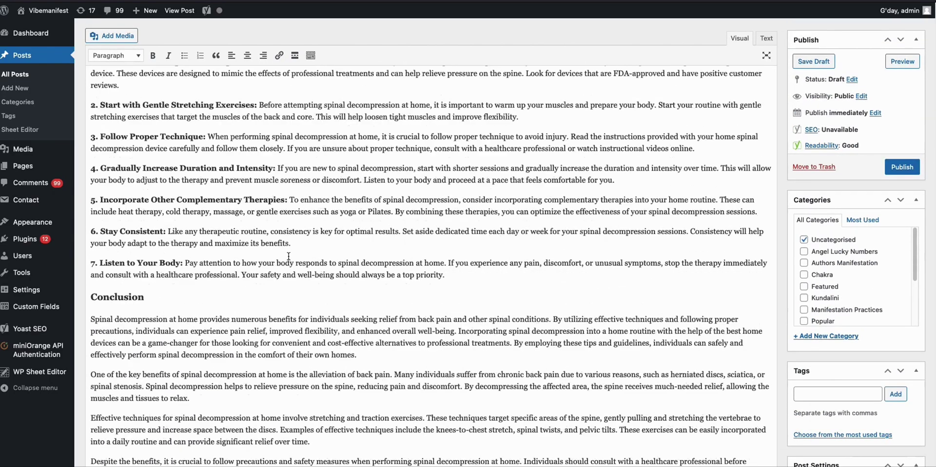
{"action": "scroll", "coordinate": [134, 342], "scroll_direction": "down", "scroll_amount": 1}
{"action": "scroll", "coordinate": [139, 339], "scroll_direction": "up", "scroll_amount": 3}
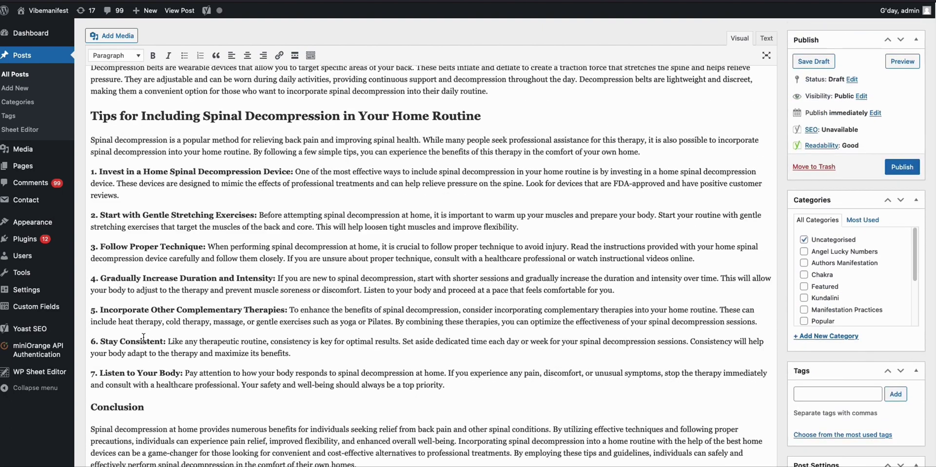
{"action": "scroll", "coordinate": [164, 131], "scroll_direction": "up", "scroll_amount": 10}
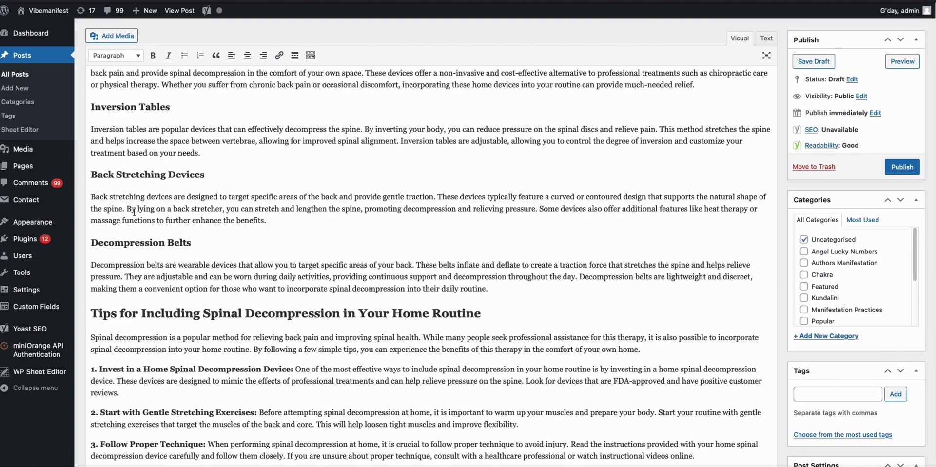
{"action": "scroll", "coordinate": [301, 199], "scroll_direction": "up", "scroll_amount": 15}
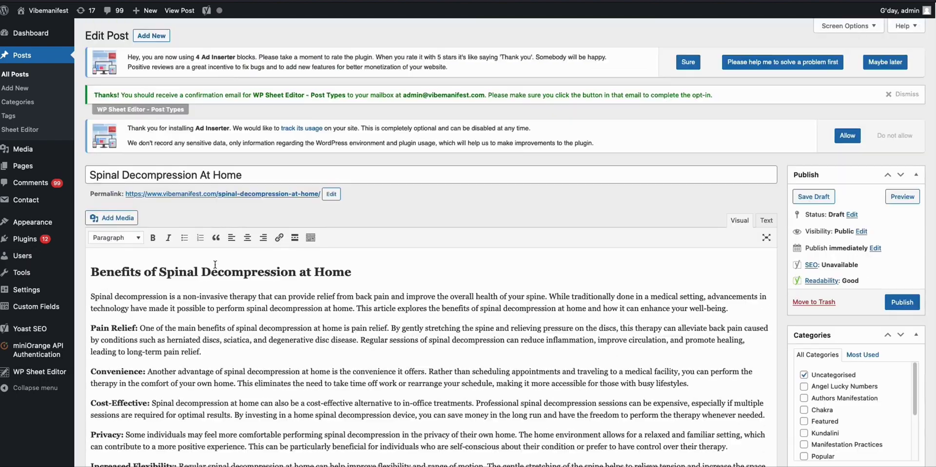
{"action": "left_click", "coordinate": [215, 264]}
{"action": "scroll", "coordinate": [215, 264], "scroll_direction": "down", "scroll_amount": 3}
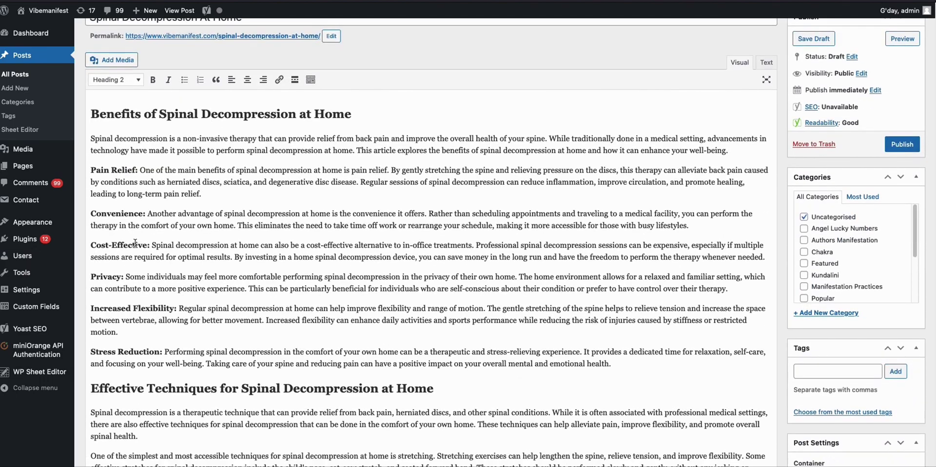
{"action": "left_click", "coordinate": [135, 244]}
{"action": "scroll", "coordinate": [182, 287], "scroll_direction": "down", "scroll_amount": 3}
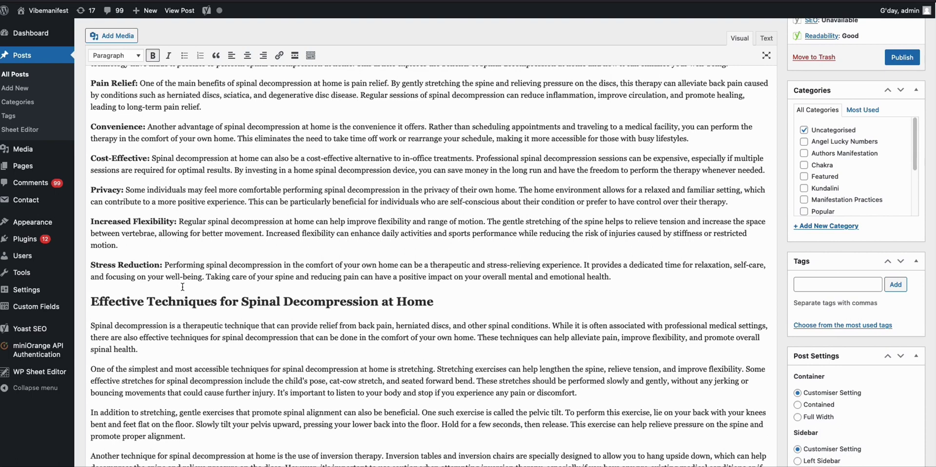
{"action": "scroll", "coordinate": [293, 294], "scroll_direction": "down", "scroll_amount": 2}
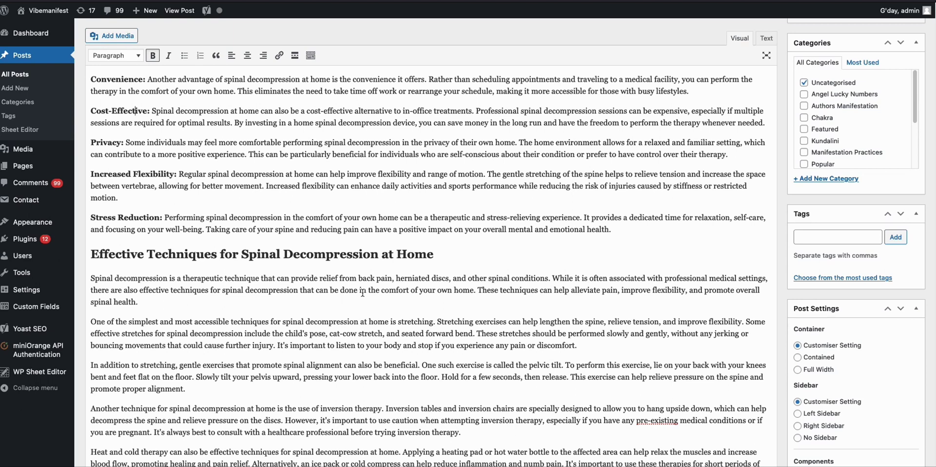
{"action": "scroll", "coordinate": [321, 296], "scroll_direction": "down", "scroll_amount": 1}
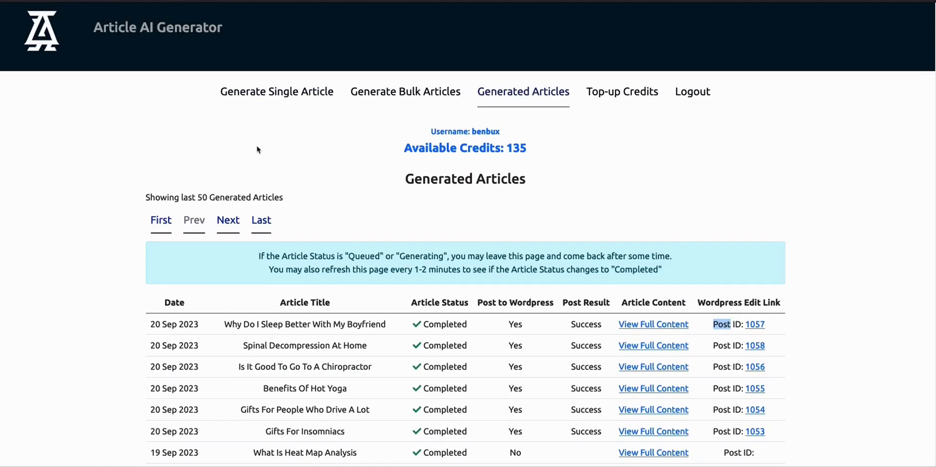
{"action": "left_click_drag", "start_coordinate": [387, 143], "coordinate": [525, 154]}
{"action": "left_click", "coordinate": [525, 154]}
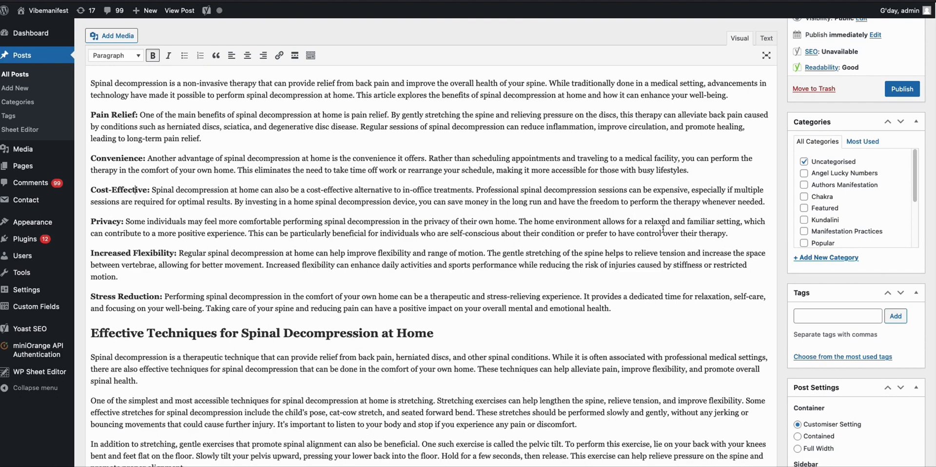
{"action": "scroll", "coordinate": [663, 229], "scroll_direction": "up", "scroll_amount": 5}
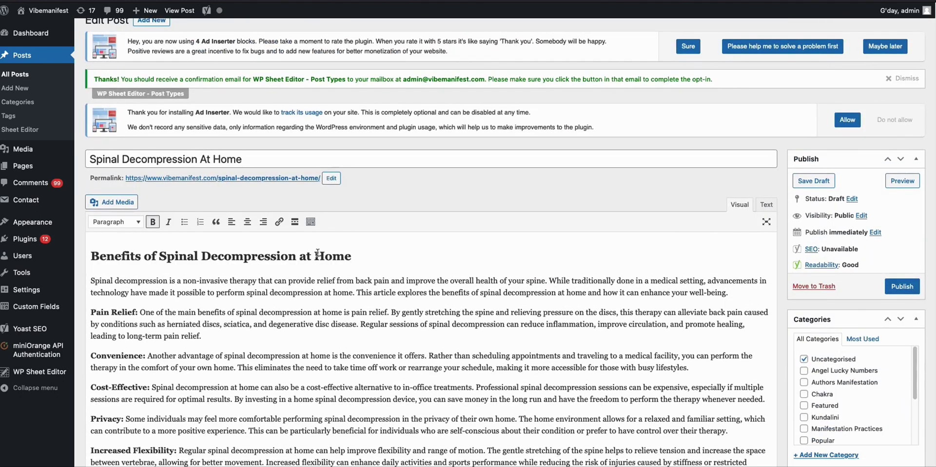
{"action": "scroll", "coordinate": [318, 253], "scroll_direction": "down", "scroll_amount": 3}
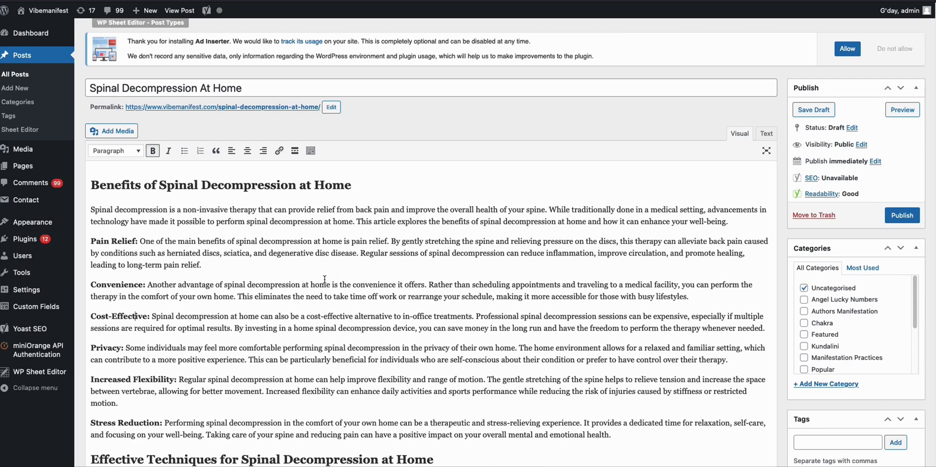
{"action": "scroll", "coordinate": [324, 279], "scroll_direction": "down", "scroll_amount": 3}
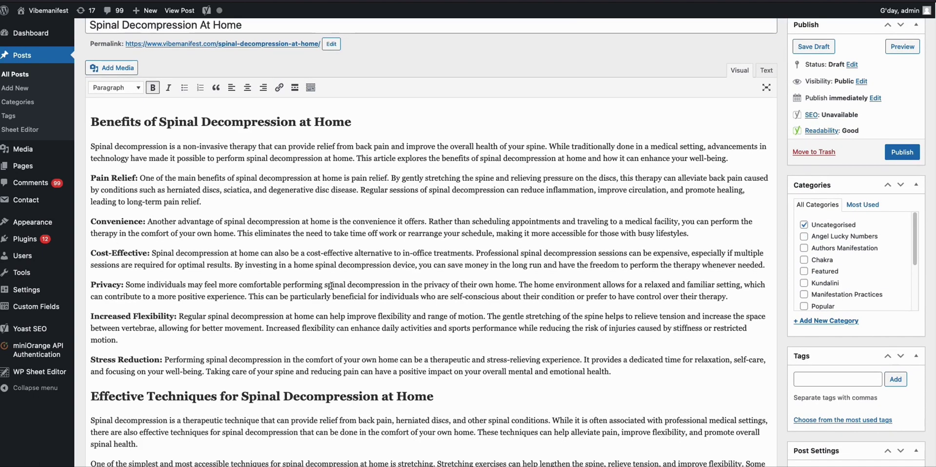
{"action": "scroll", "coordinate": [331, 286], "scroll_direction": "down", "scroll_amount": 5}
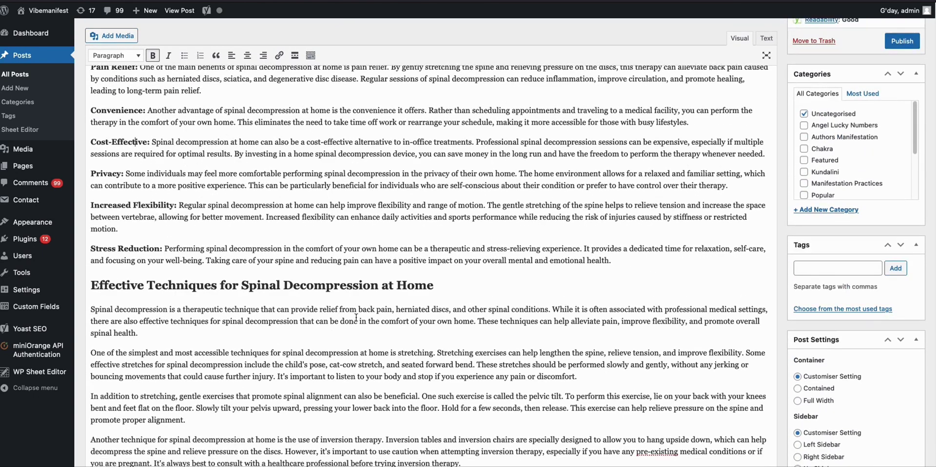
{"action": "scroll", "coordinate": [356, 317], "scroll_direction": "down", "scroll_amount": 5}
{"action": "scroll", "coordinate": [390, 312], "scroll_direction": "up", "scroll_amount": 15}
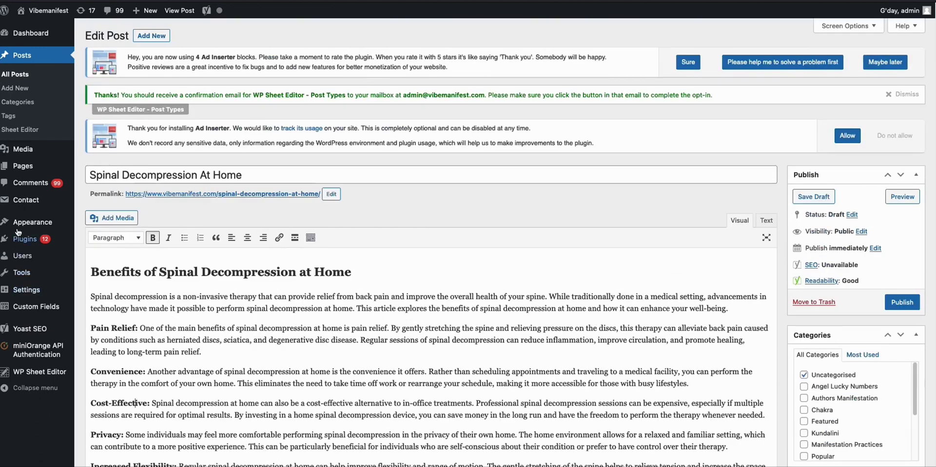
Open Posts > All Posts to see 393 items, including six drafts
{"action": "left_click", "coordinate": [24, 57]}
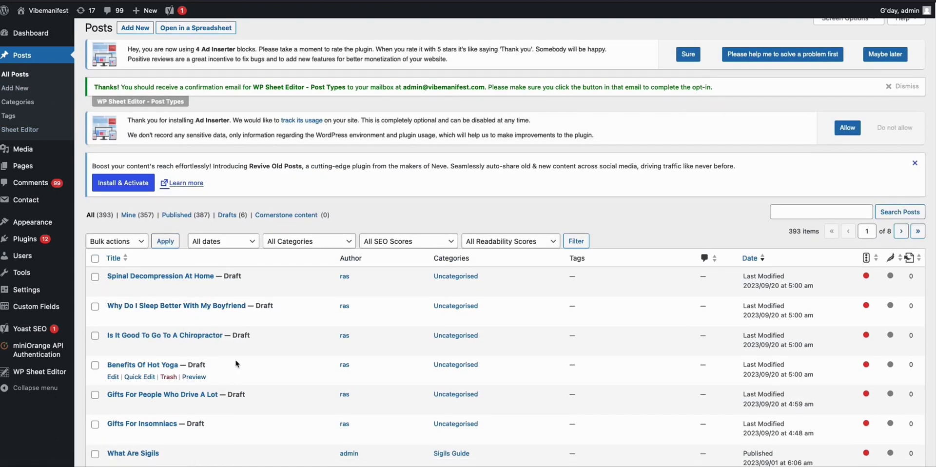
{"action": "scroll", "coordinate": [244, 336], "scroll_direction": "down", "scroll_amount": 1}
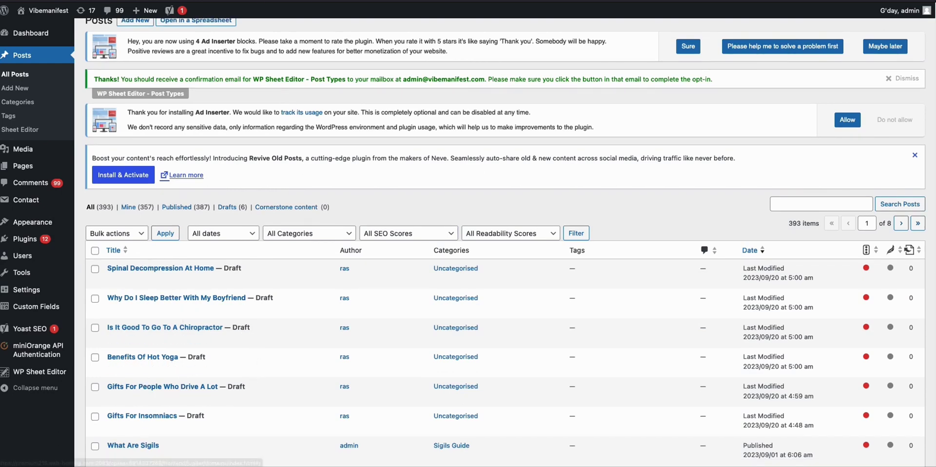
Open the 'Why Do I Sleep Better With My Boyfriend' details from the Generated Articles list
{"action": "left_click", "coordinate": [405, 16]}
{"action": "scroll", "coordinate": [622, 276], "scroll_direction": "down", "scroll_amount": 1}
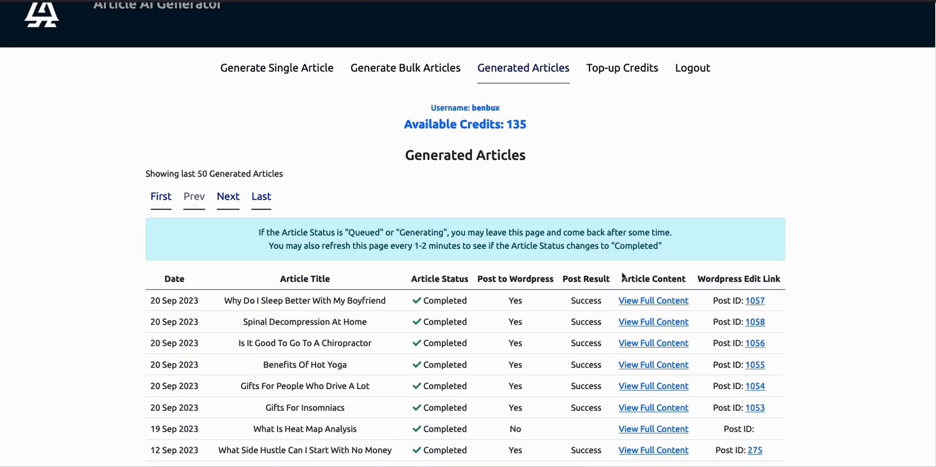
{"action": "left_click", "coordinate": [649, 301]}
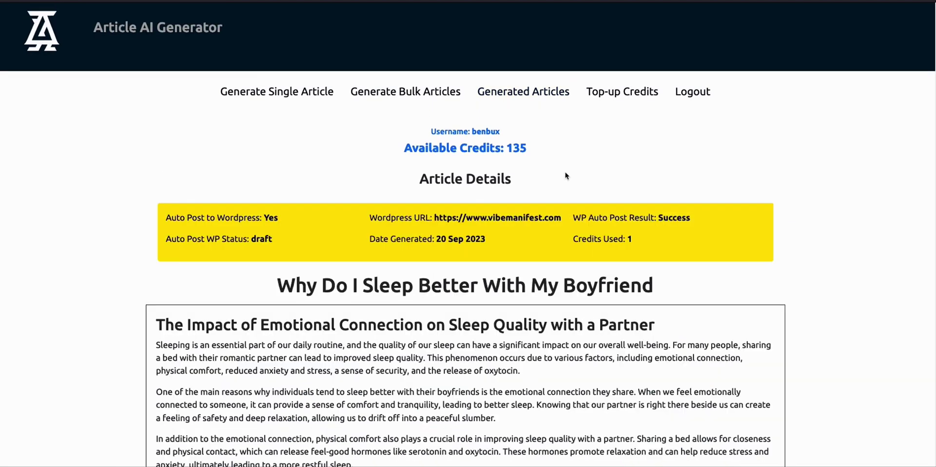
Highlight the article title and opening heading to review the details page
{"action": "triple_click", "coordinate": [326, 292]}
{"action": "scroll", "coordinate": [456, 305], "scroll_direction": "down", "scroll_amount": 3}
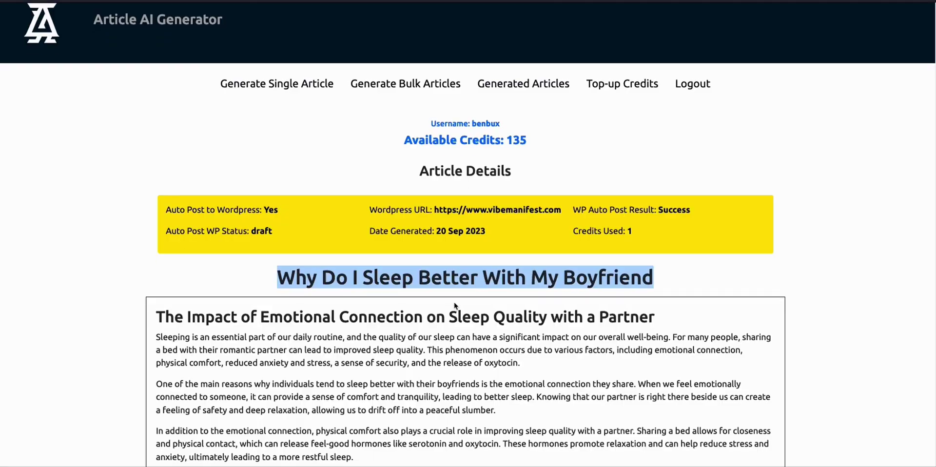
{"action": "scroll", "coordinate": [455, 304], "scroll_direction": "down", "scroll_amount": 3}
{"action": "scroll", "coordinate": [373, 249], "scroll_direction": "up", "scroll_amount": 2}
{"action": "left_click", "coordinate": [373, 249]}
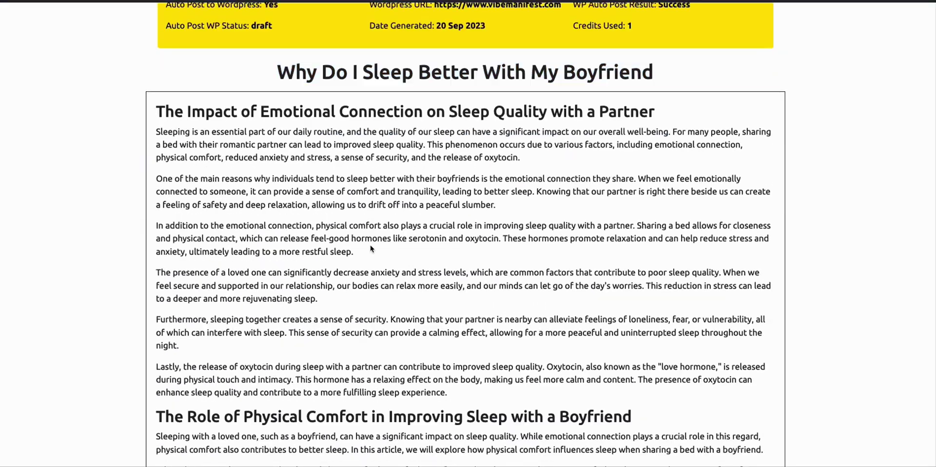
{"action": "left_click_drag", "start_coordinate": [150, 117], "coordinate": [238, 139]}
{"action": "left_click", "coordinate": [261, 139]}
{"action": "left_click_drag", "start_coordinate": [277, 84], "coordinate": [452, 90]}
{"action": "left_click", "coordinate": [458, 89]}
{"action": "scroll", "coordinate": [461, 90], "scroll_direction": "down", "scroll_amount": 3}
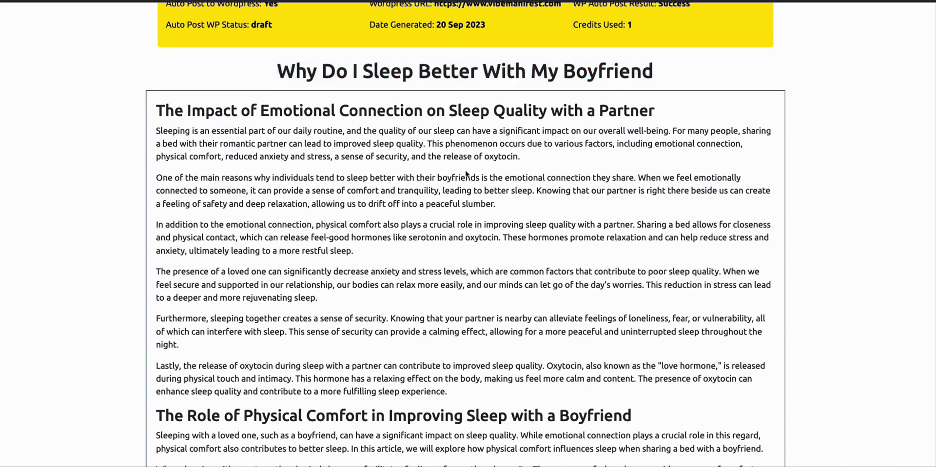
{"action": "scroll", "coordinate": [463, 174], "scroll_direction": "up", "scroll_amount": 5}
{"action": "left_click_drag", "start_coordinate": [266, 191], "coordinate": [672, 204]}
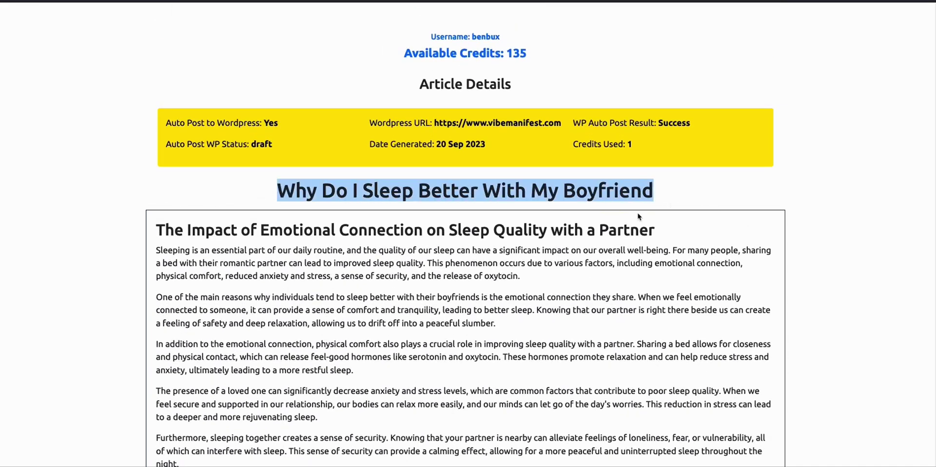
{"action": "left_click", "coordinate": [568, 190]}
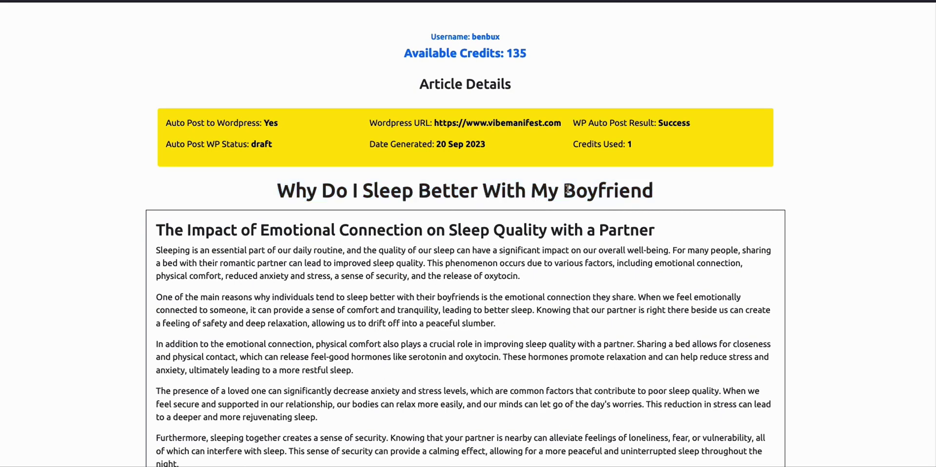